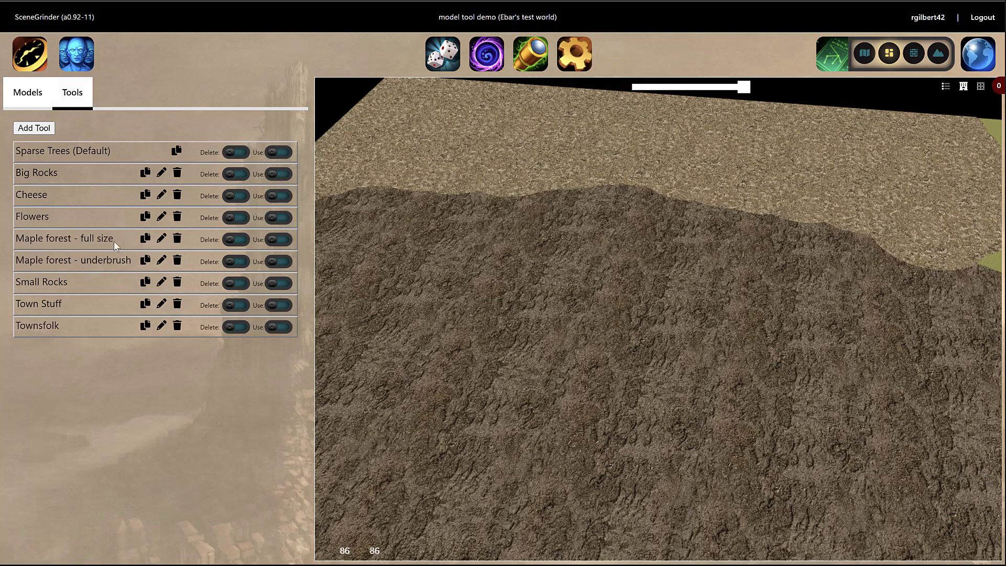
# Review the 'Maple forest - full size' tool settings and switch on its Use toggle
pyautogui.click(162, 238)
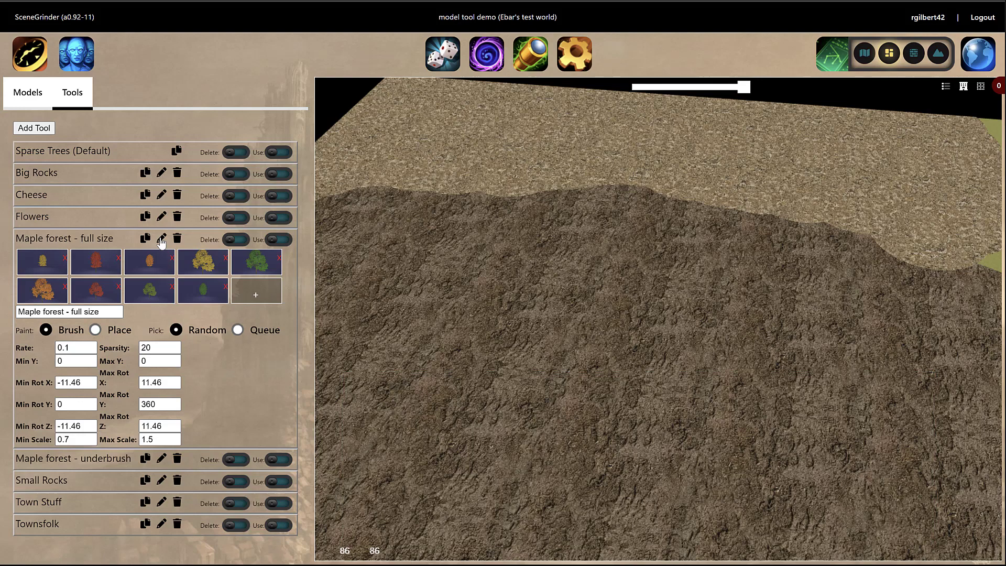
pyautogui.click(161, 240)
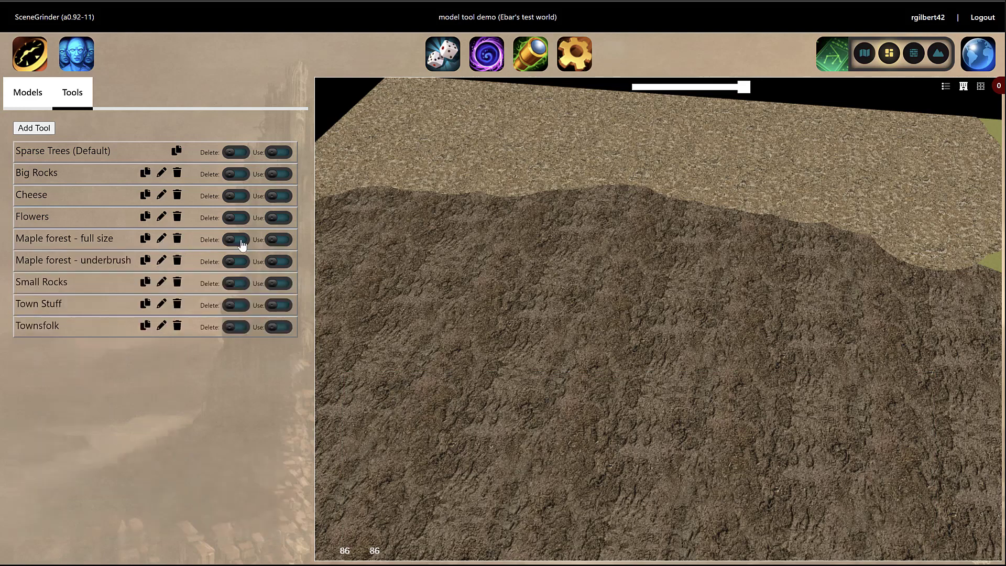
pyautogui.click(286, 241)
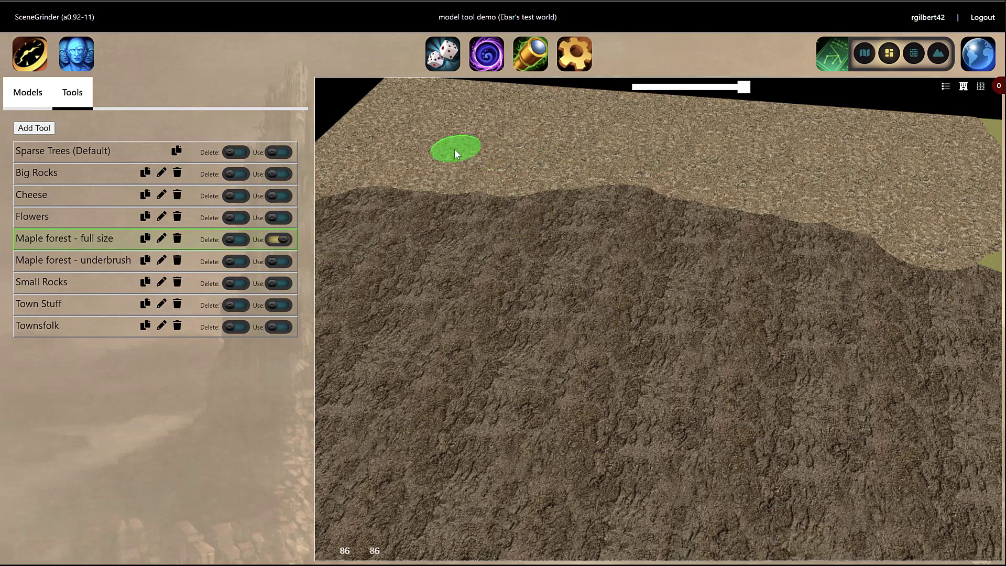
# Plant orange, yellow and green maples from the left end to the right end of the far ridge
pyautogui.click(459, 128)
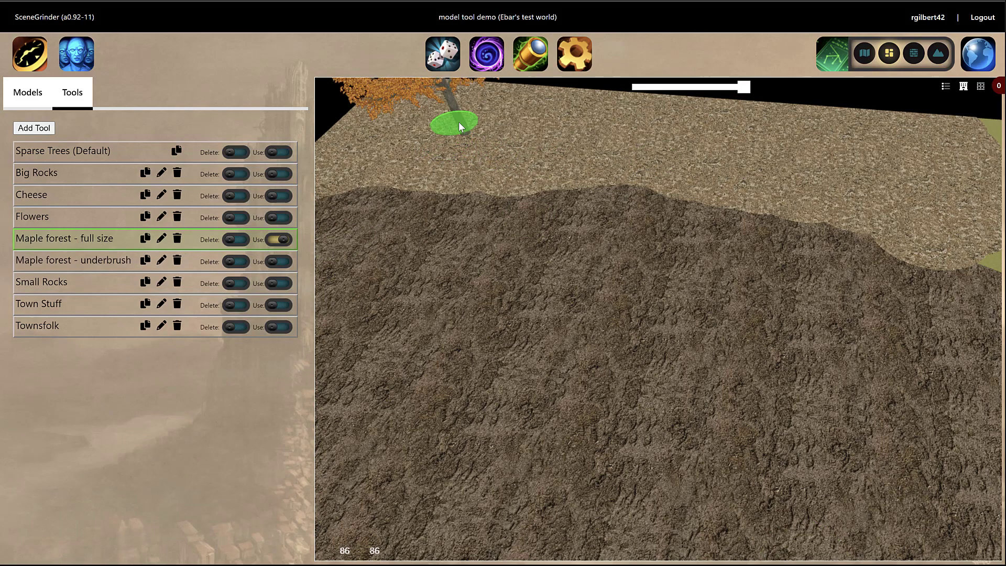
pyautogui.click(578, 124)
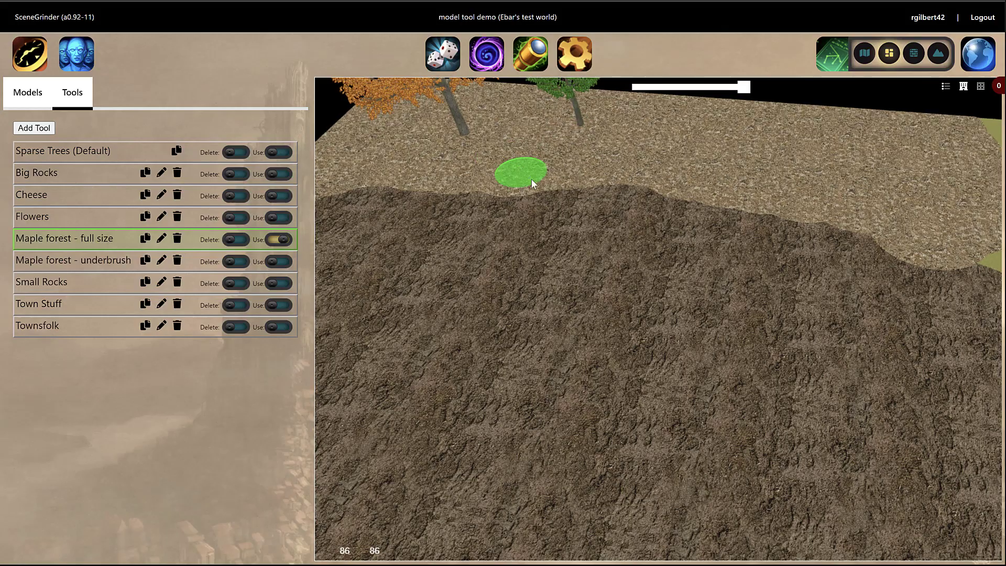
pyautogui.click(650, 155)
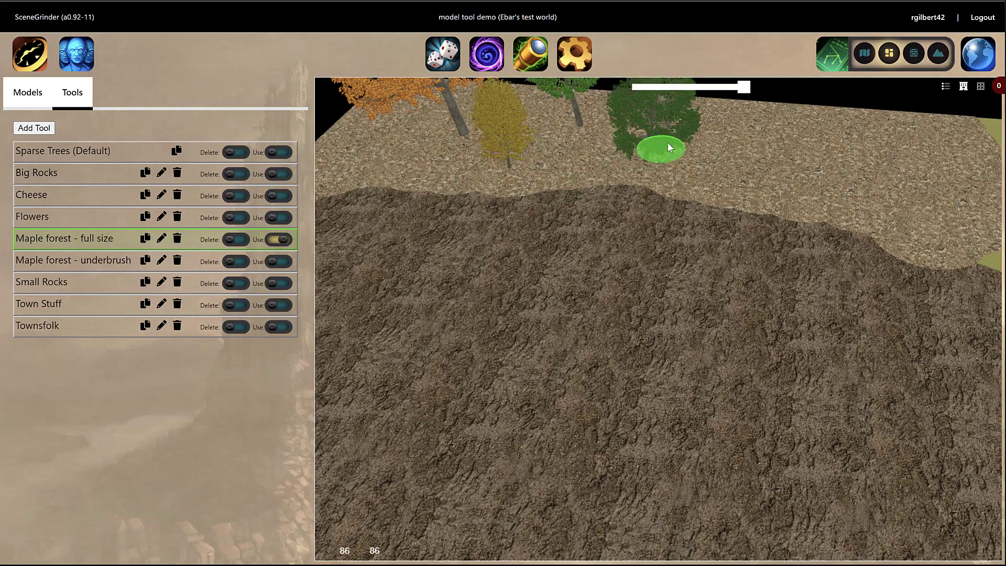
pyautogui.click(763, 137)
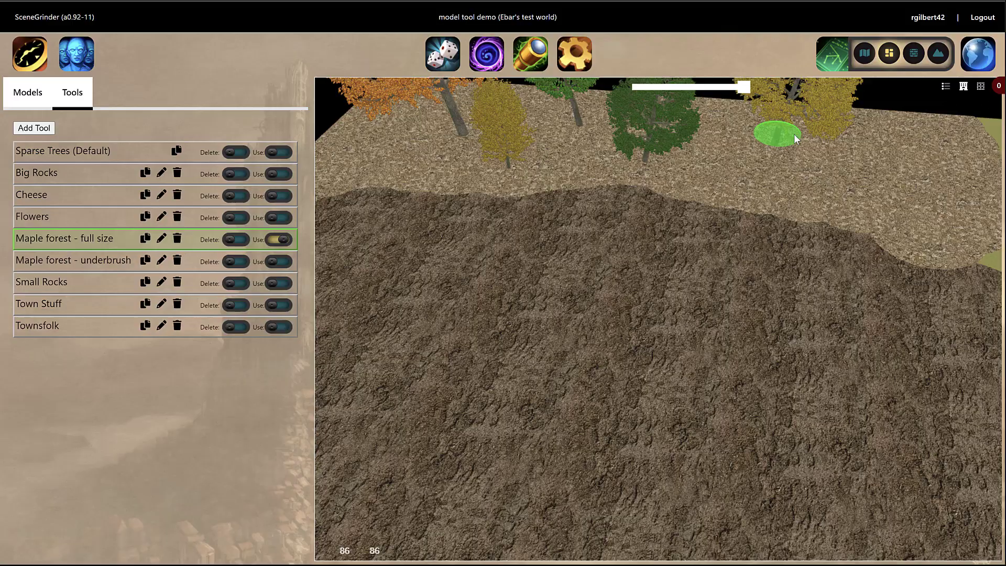
pyautogui.click(881, 143)
pyautogui.click(902, 202)
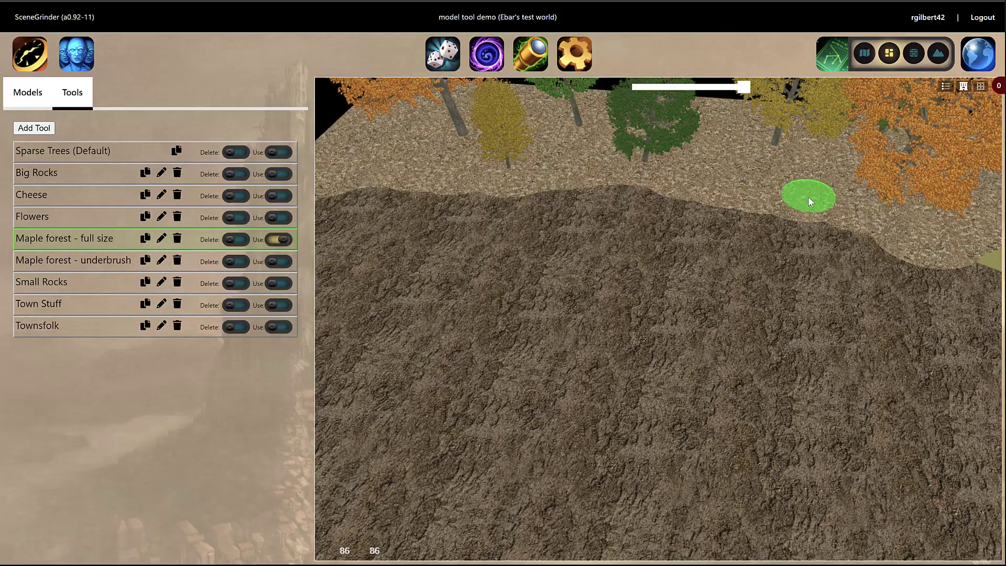
pyautogui.scroll(-3, 742, 205)
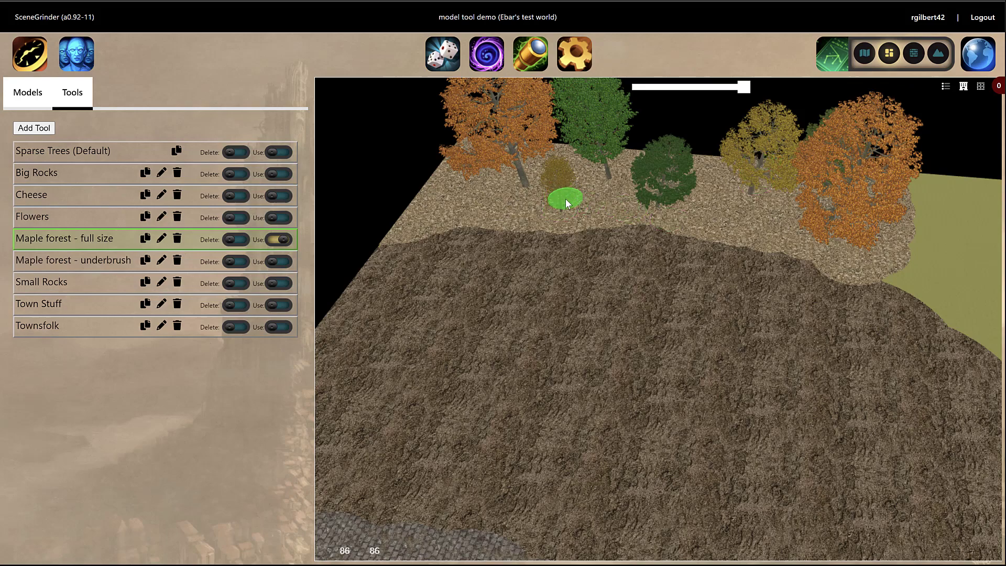
pyautogui.scroll(2, 564, 199)
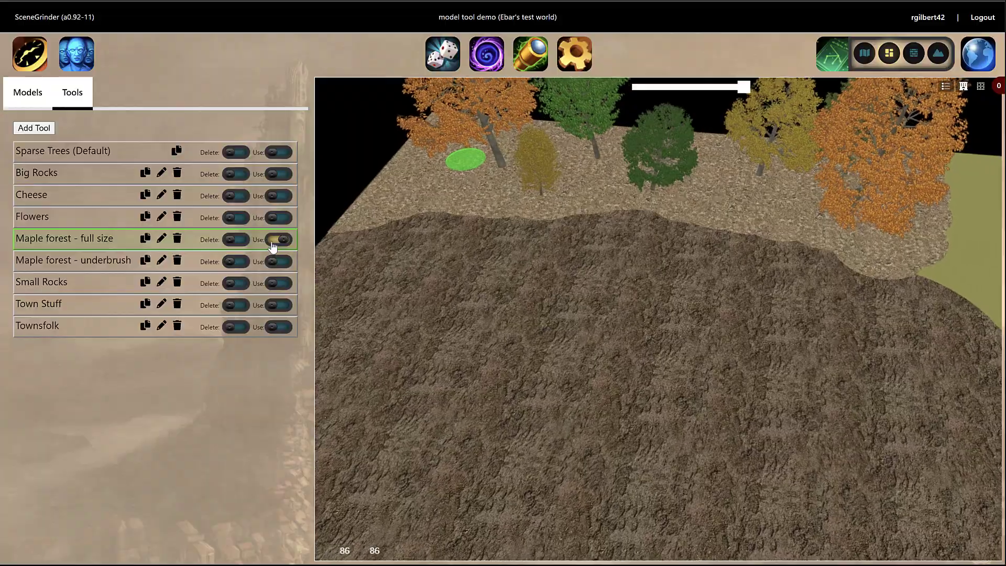
# Stop maple painting and check the Big Rocks settings: rate 0.1, sparsity 1, scale 0.7–1.8
pyautogui.click(278, 240)
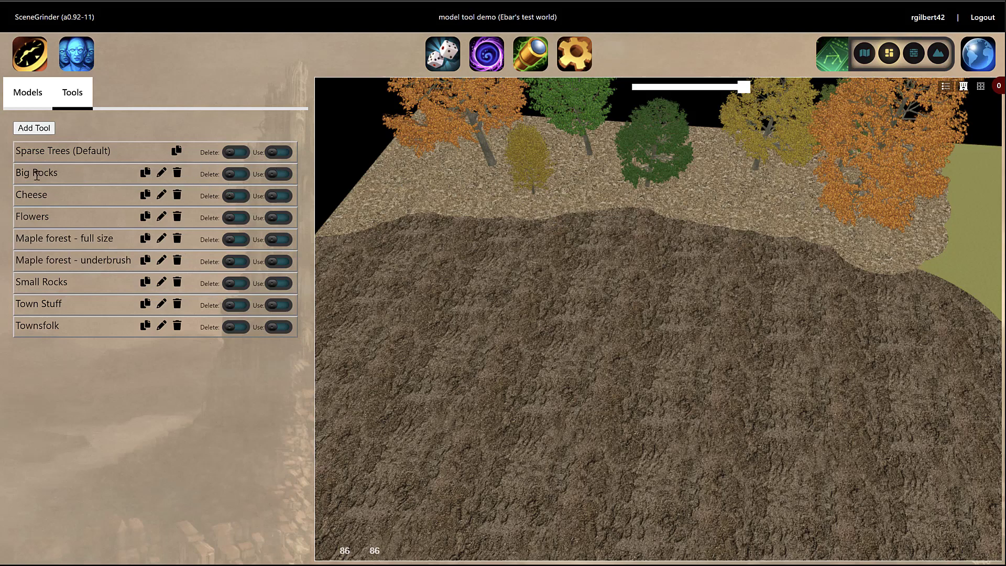
pyautogui.click(161, 173)
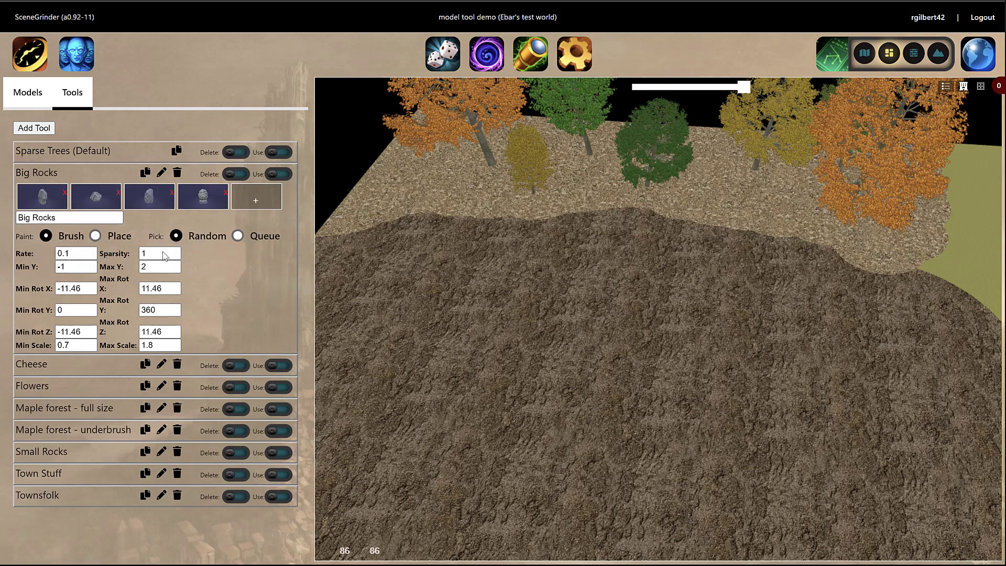
pyautogui.click(162, 174)
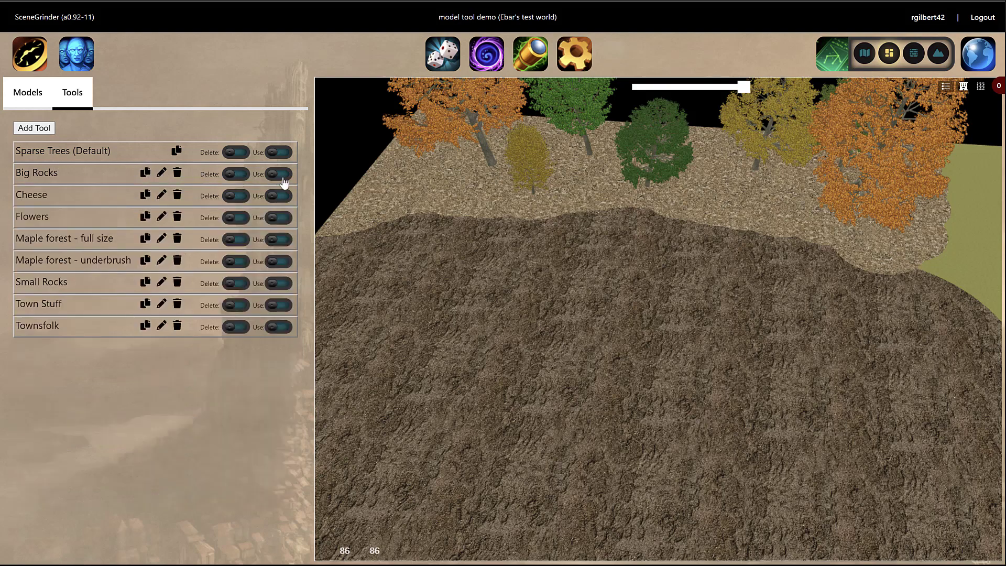
# Turn on Big Rocks painting and pile large boulders along the ridge's right slope
pyautogui.click(283, 177)
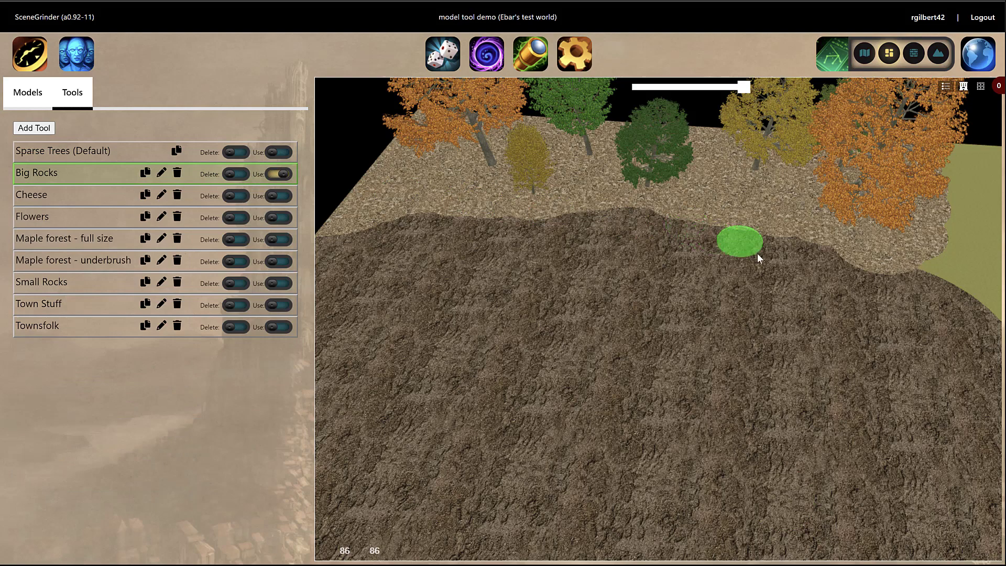
pyautogui.click(831, 256)
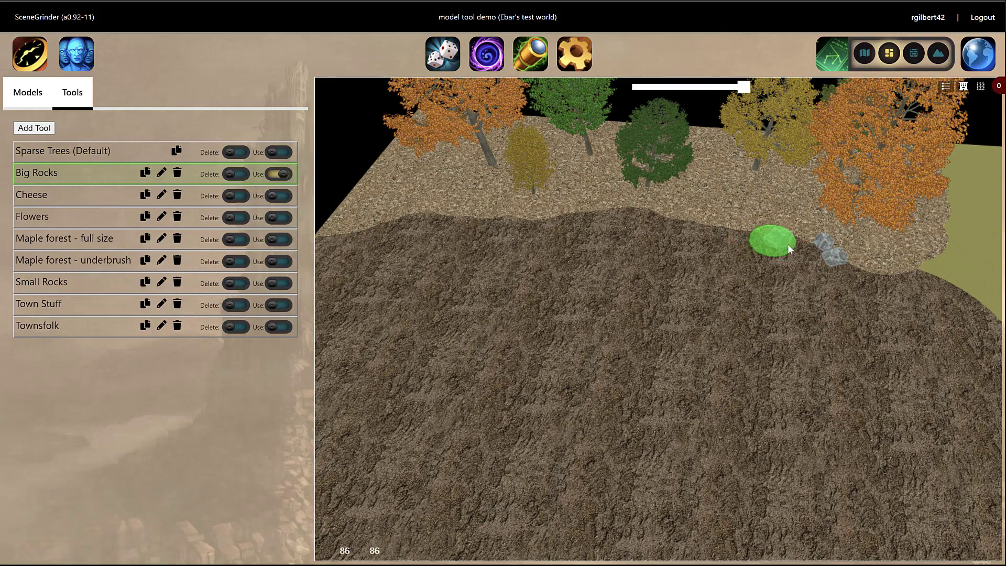
pyautogui.click(787, 244)
pyautogui.click(891, 261)
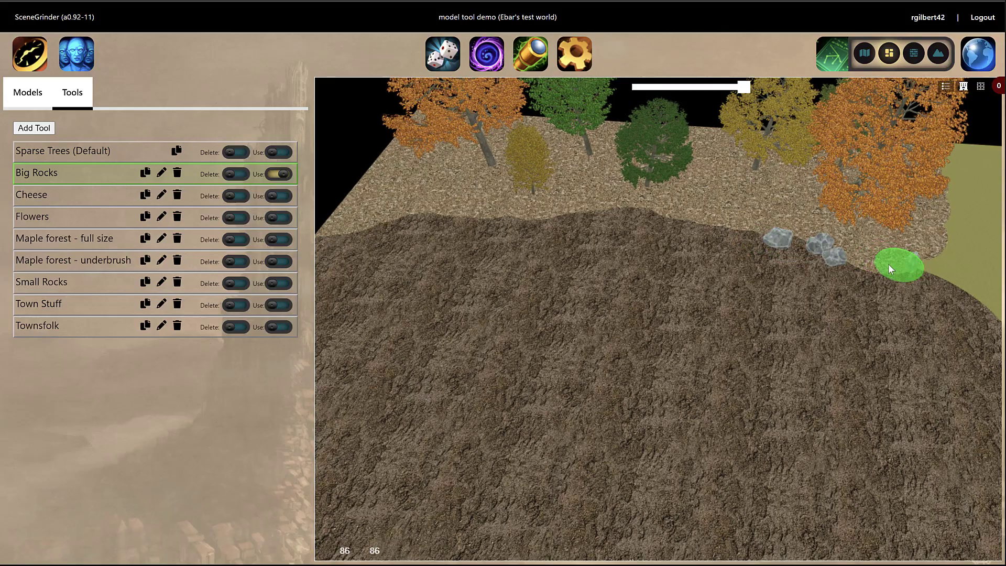
pyautogui.click(854, 262)
pyautogui.click(839, 261)
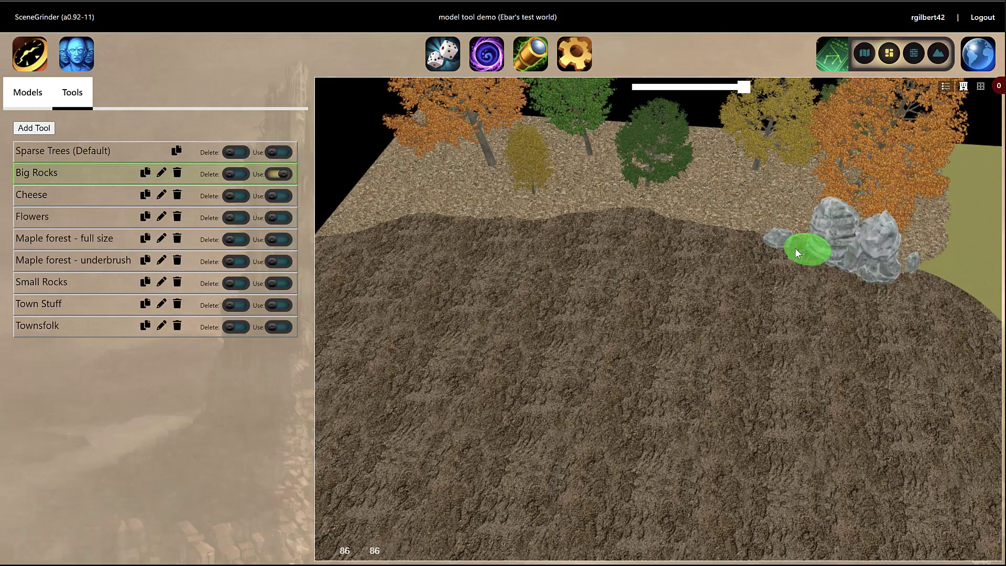
pyautogui.click(775, 238)
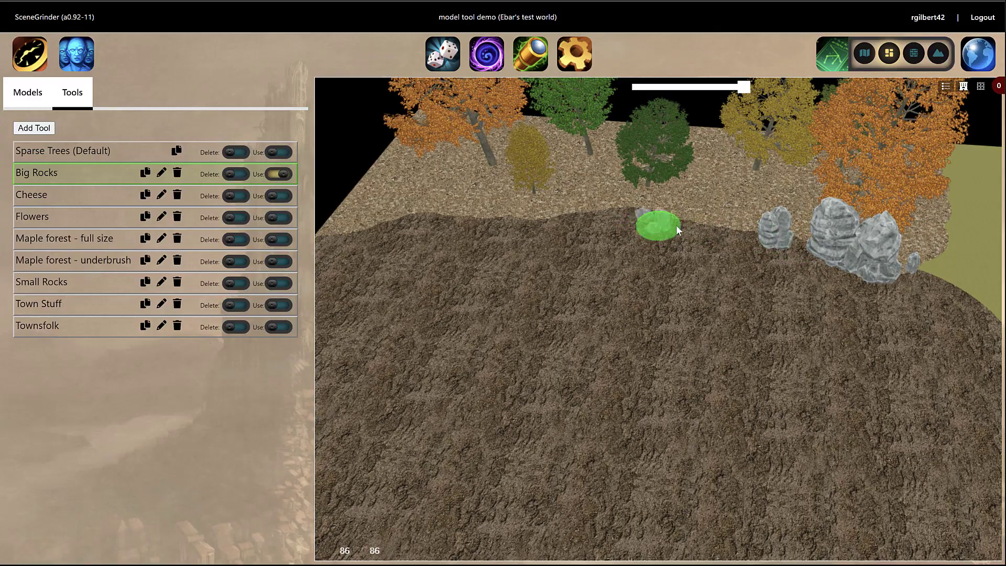
# Extend the boulder cluster leftward along the back of the dirt, then switch Big Rocks off
pyautogui.click(703, 228)
pyautogui.click(744, 235)
pyautogui.click(801, 243)
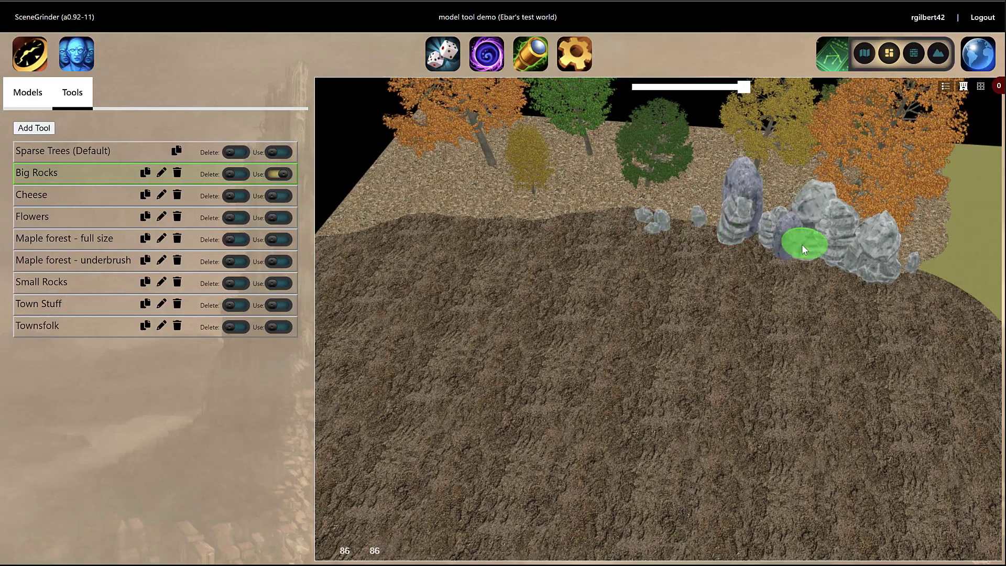
pyautogui.click(644, 226)
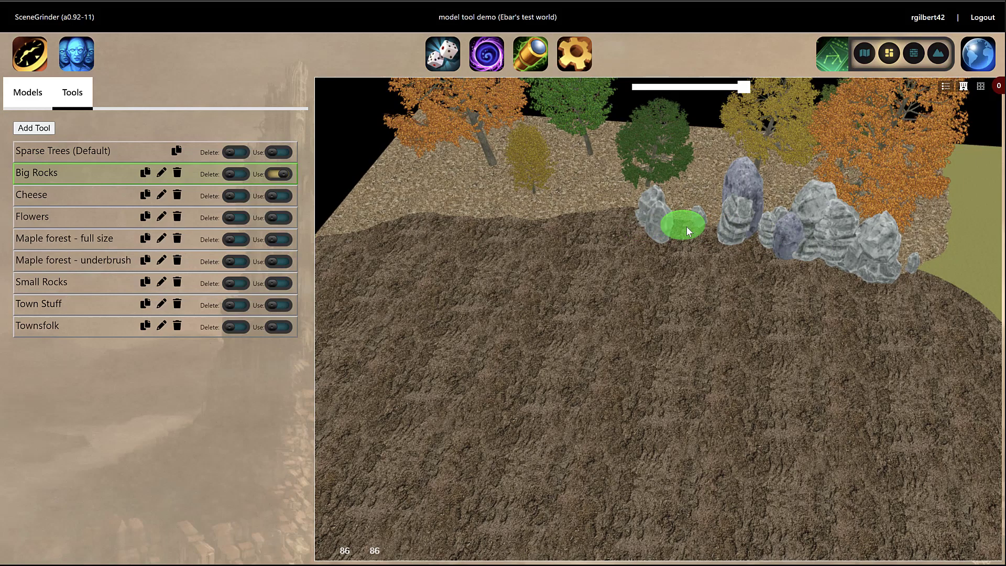
pyautogui.click(687, 230)
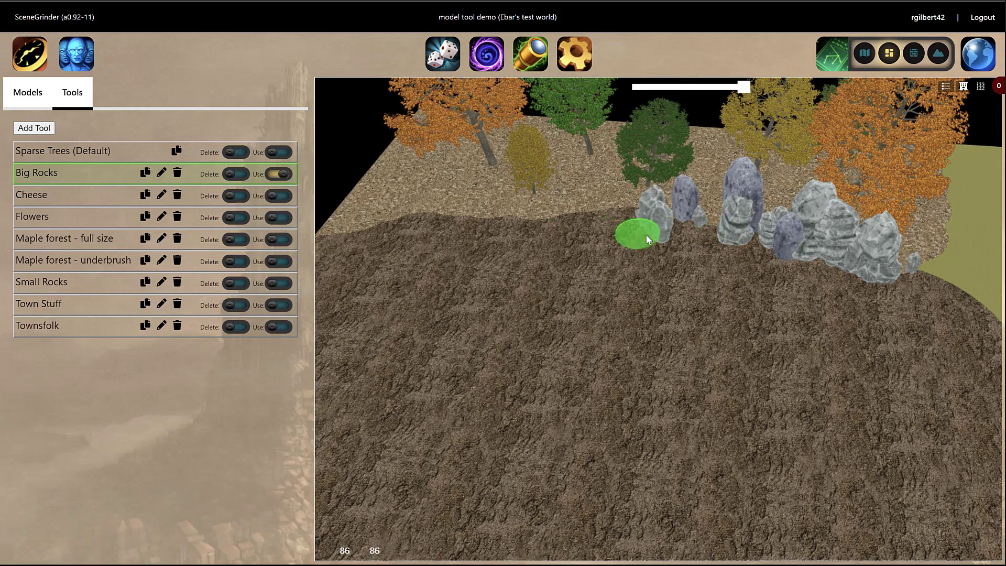
pyautogui.click(708, 234)
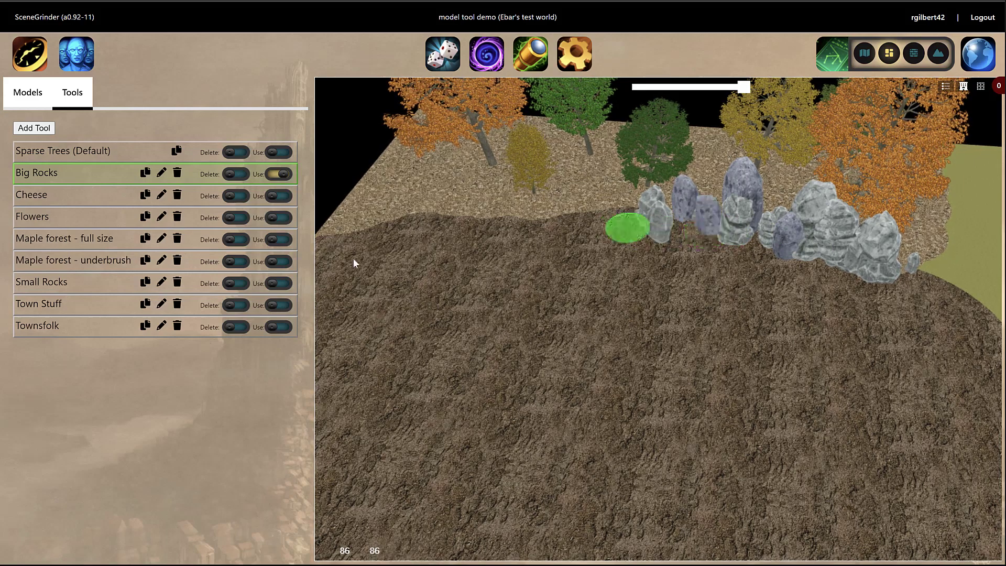
pyautogui.click(276, 176)
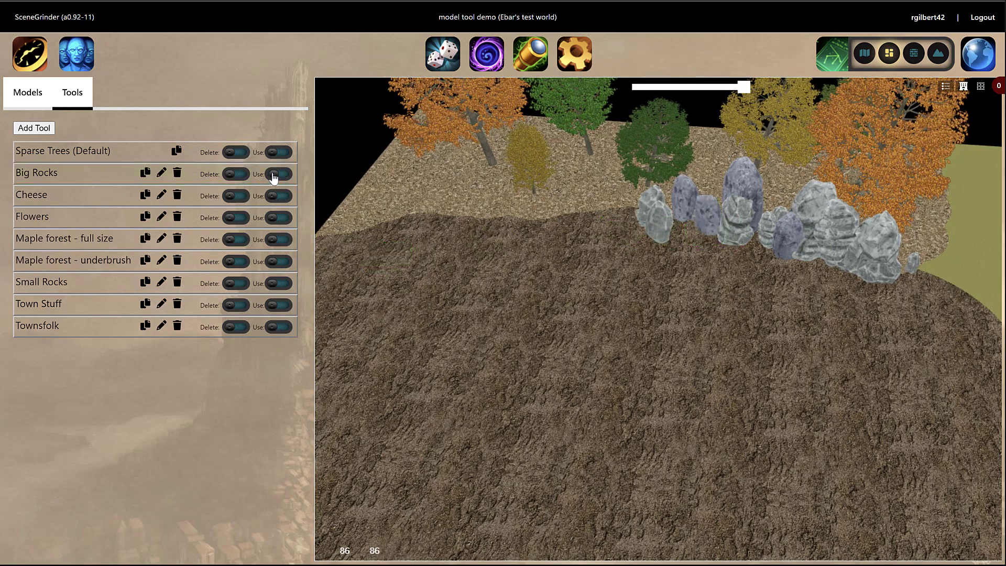
# Scatter Small Rocks pebbles across the dirt below the boulders, then turn Small Rocks off
pyautogui.click(282, 284)
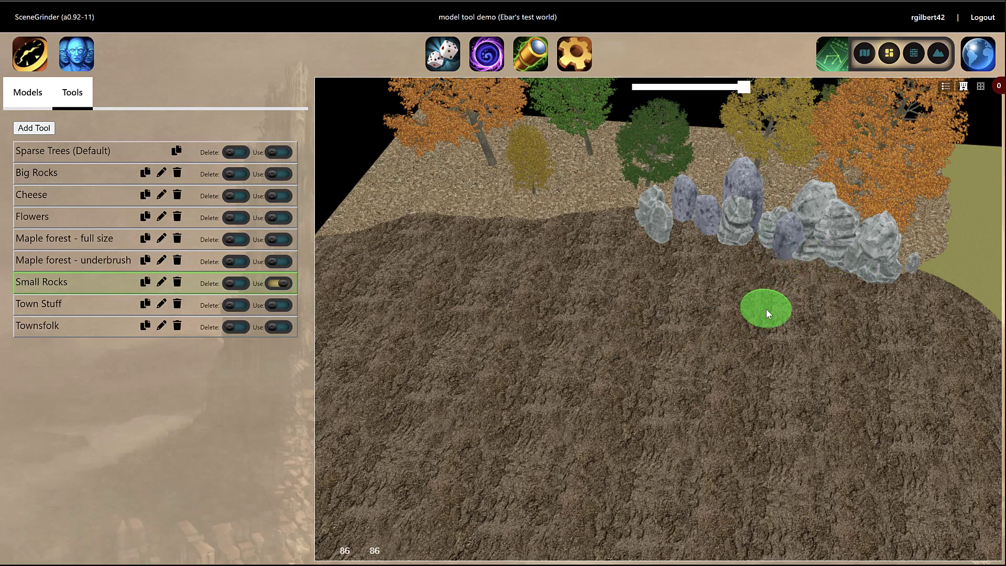
pyautogui.click(767, 310)
pyautogui.moveTo(748, 309)
pyautogui.mouseDown()
pyautogui.moveTo(728, 331)
pyautogui.moveTo(738, 345)
pyautogui.moveTo(784, 372)
pyautogui.moveTo(810, 372)
pyautogui.moveTo(832, 344)
pyautogui.moveTo(810, 321)
pyautogui.moveTo(760, 360)
pyautogui.moveTo(719, 369)
pyautogui.moveTo(703, 362)
pyautogui.moveTo(702, 331)
pyautogui.moveTo(725, 290)
pyautogui.moveTo(827, 307)
pyautogui.moveTo(841, 358)
pyautogui.moveTo(795, 392)
pyautogui.moveTo(751, 392)
pyautogui.moveTo(724, 376)
pyautogui.moveTo(713, 336)
pyautogui.moveTo(682, 310)
pyautogui.moveTo(698, 372)
pyautogui.moveTo(738, 387)
pyautogui.moveTo(739, 359)
pyautogui.moveTo(703, 363)
pyautogui.mouseUp()
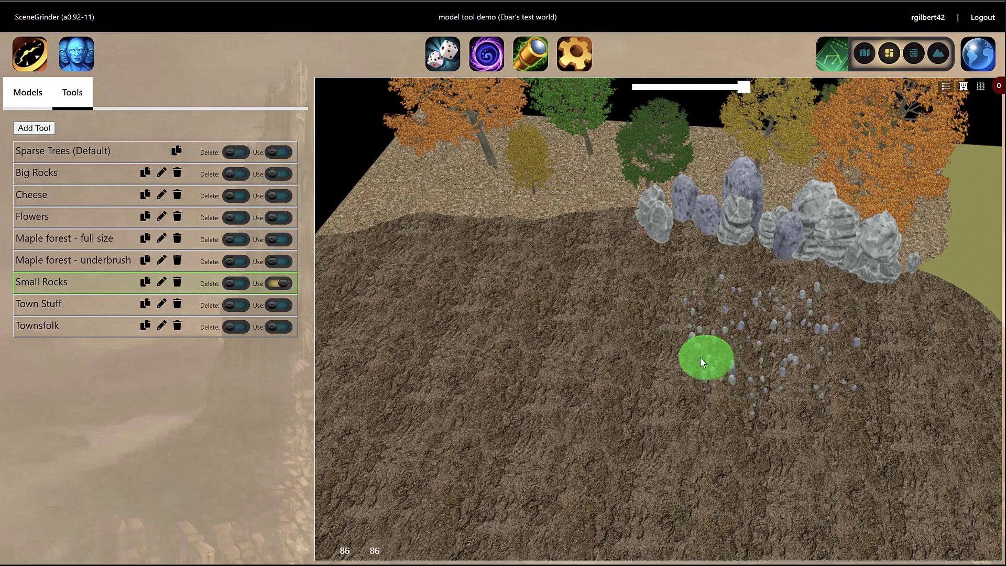
pyautogui.click(279, 283)
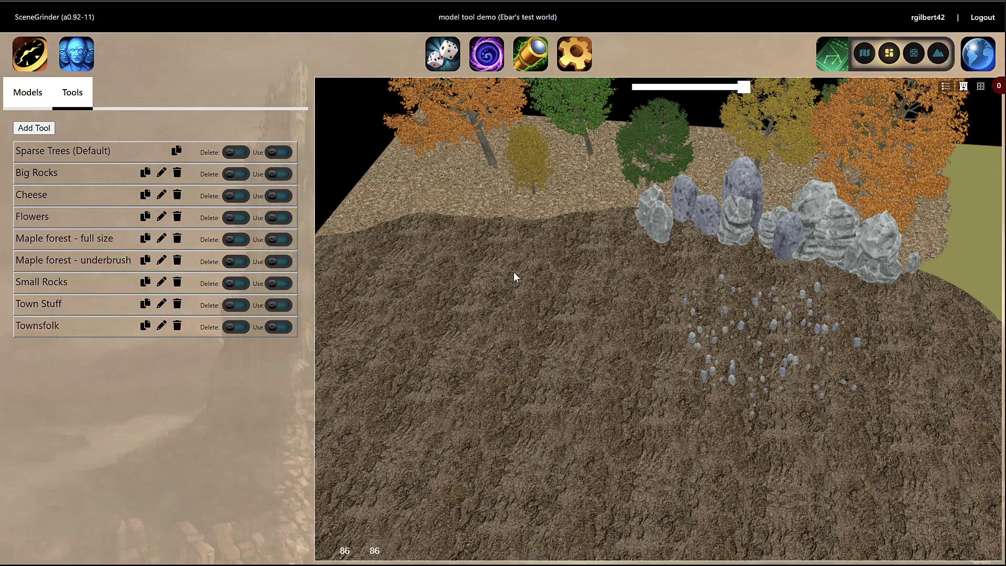
pyautogui.moveTo(513, 277); pyautogui.dragTo(414, 307)
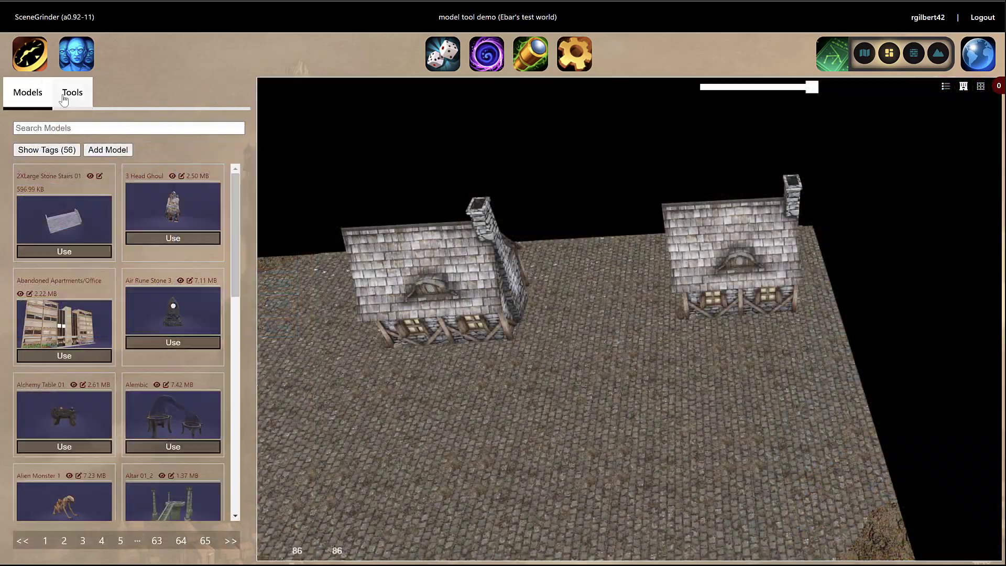
# Show the Tools list and review Town Stuff's crates, barrels, townsfolk, plants, cow and chickens
pyautogui.click(71, 93)
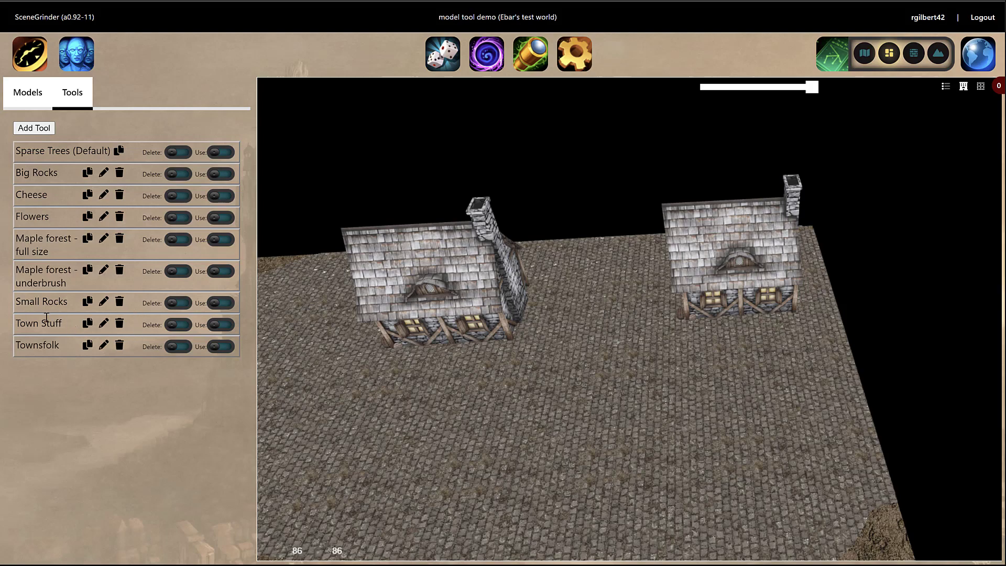
pyautogui.click(104, 324)
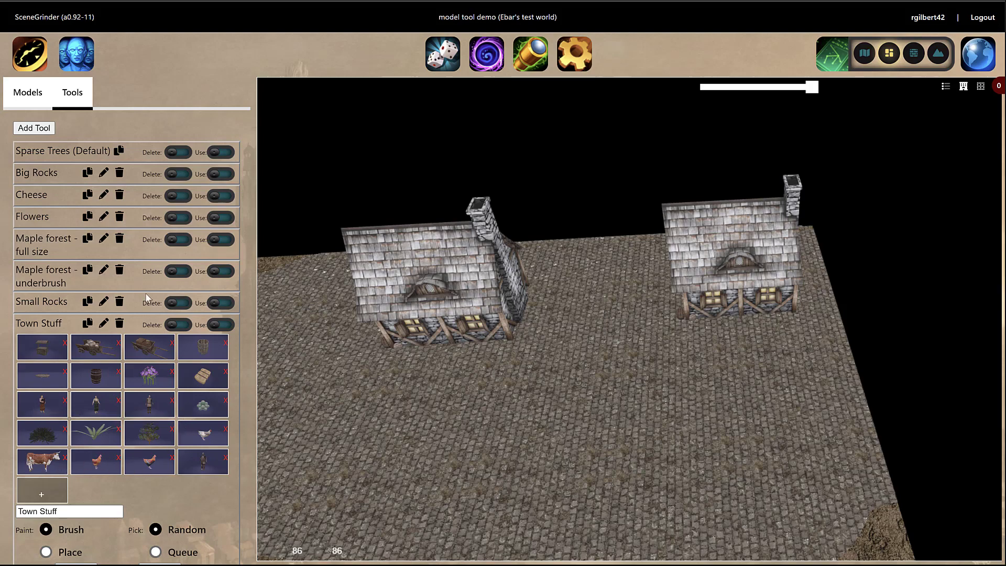
pyautogui.click(105, 324)
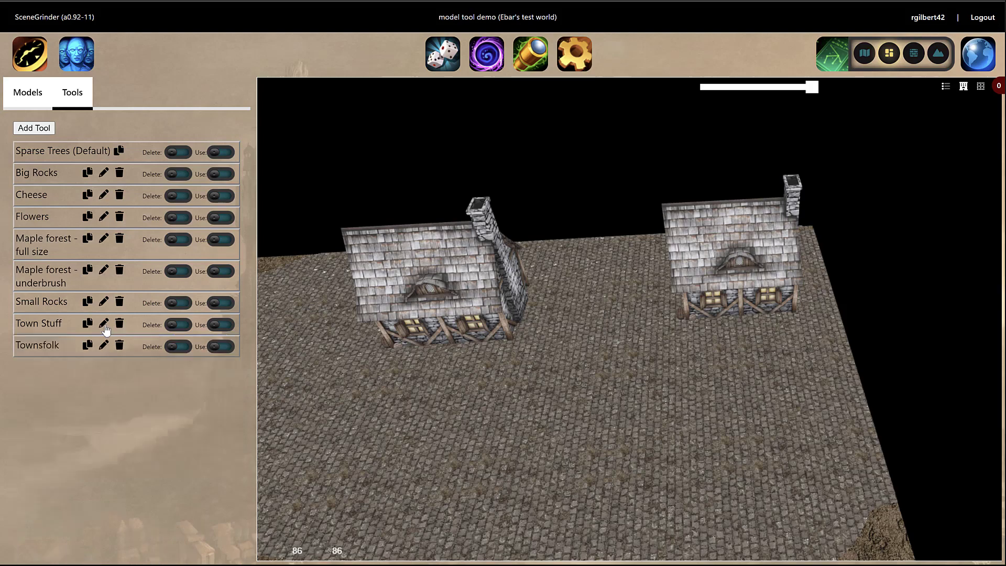
# Turn on Town Stuff and paint a cow, crates, carts, villagers, a knight, flowers and a bush around the square
pyautogui.click(227, 329)
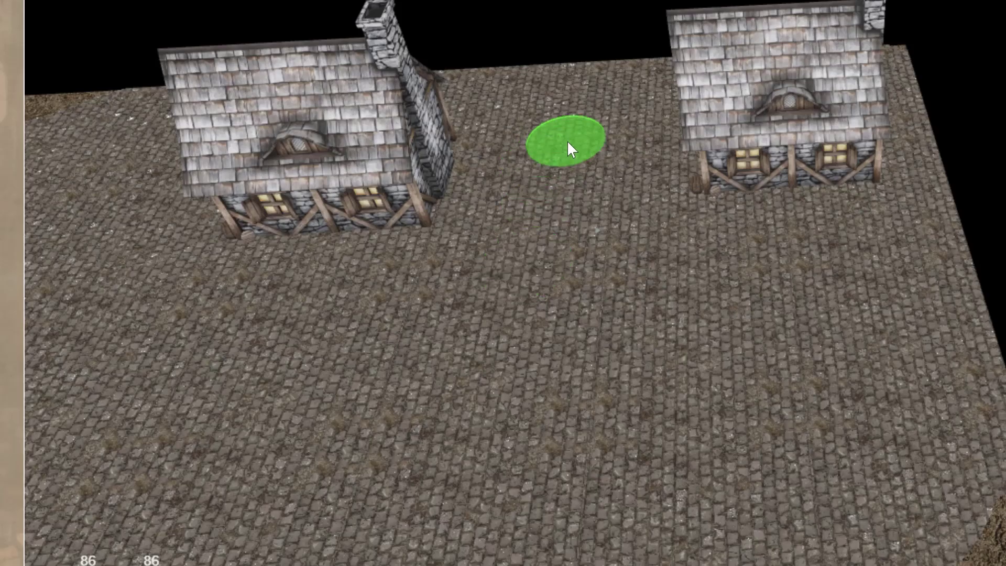
pyautogui.click(527, 141)
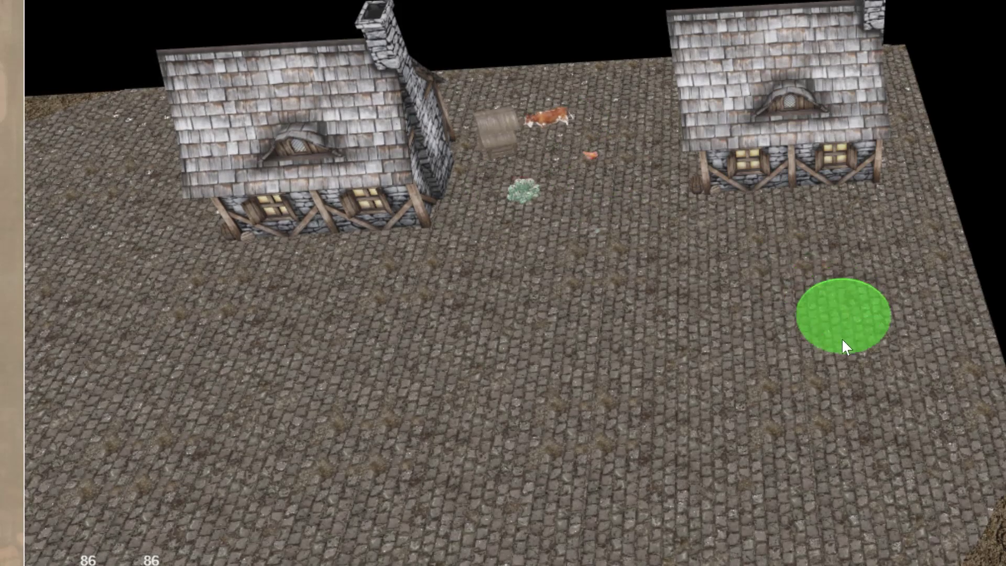
pyautogui.click(842, 346)
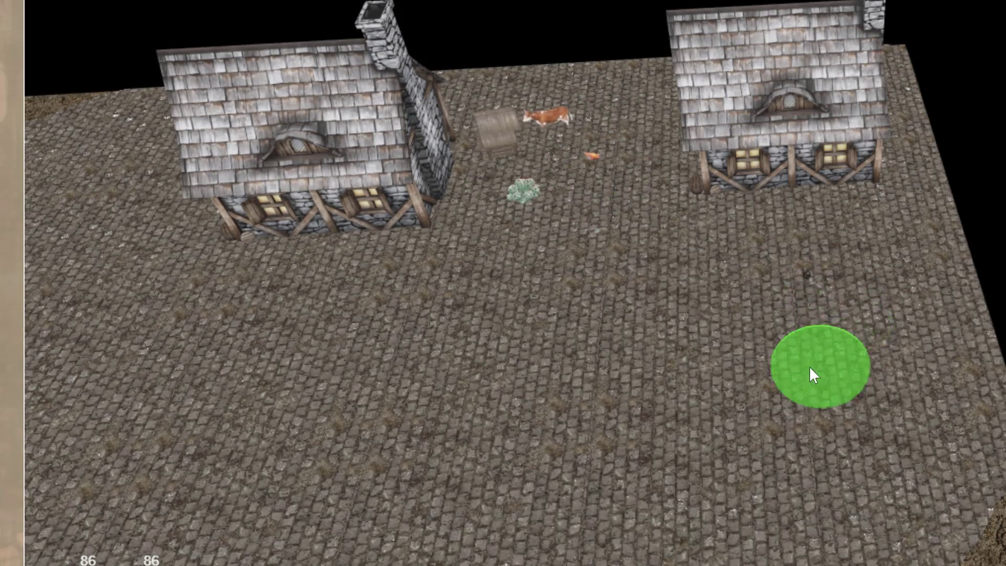
pyautogui.click(688, 278)
pyautogui.click(503, 325)
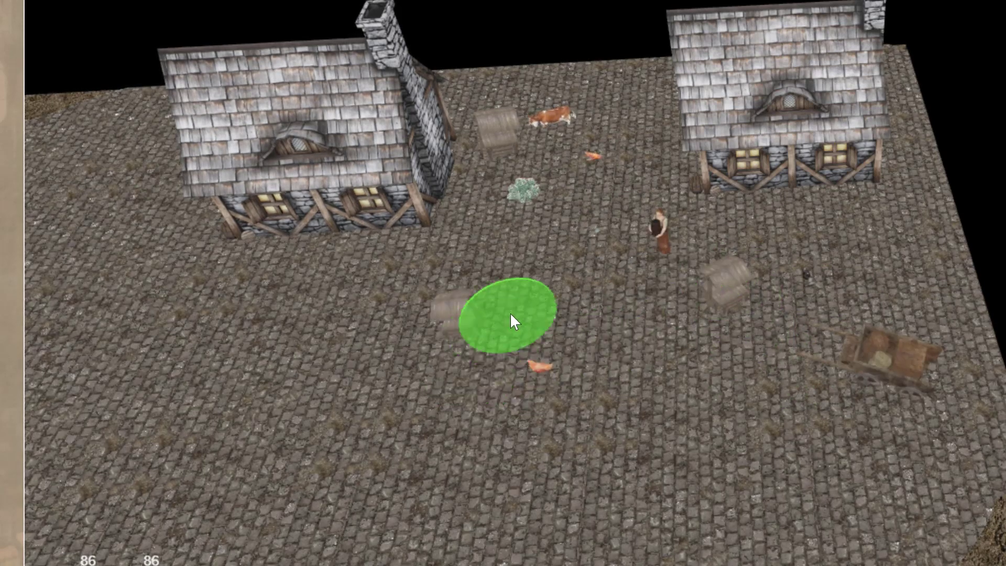
pyautogui.click(511, 313)
pyautogui.click(298, 302)
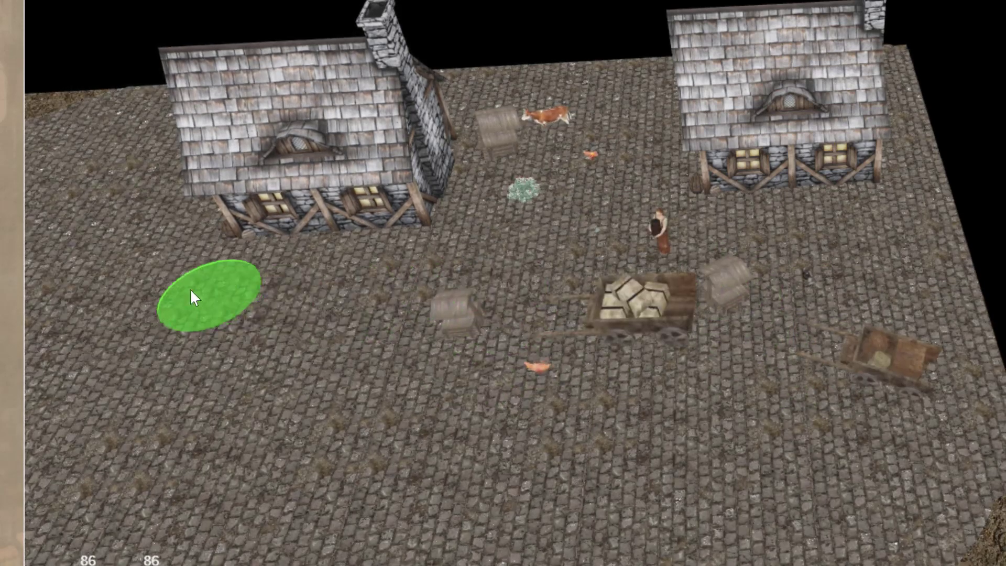
pyautogui.click(150, 287)
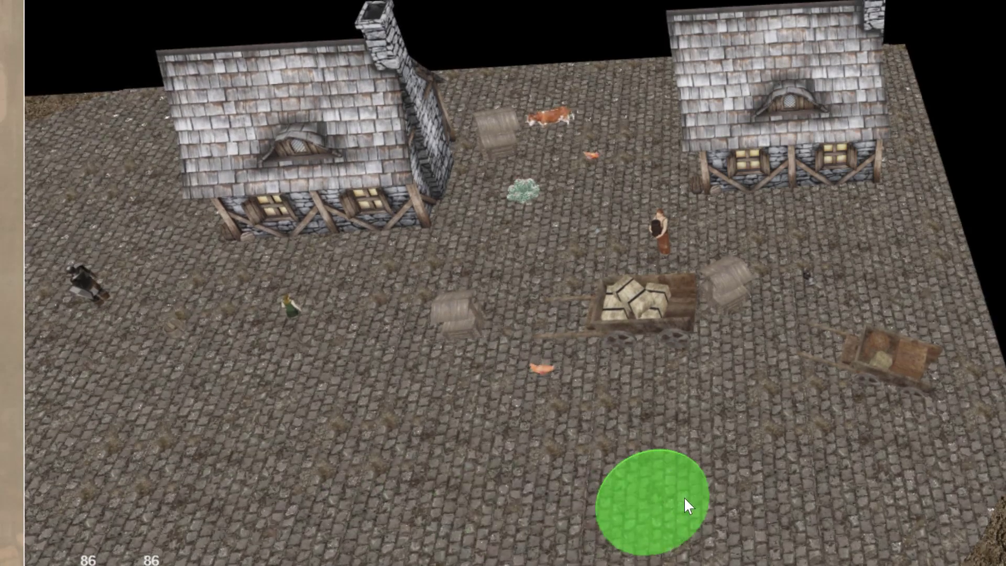
pyautogui.click(684, 497)
pyautogui.click(741, 474)
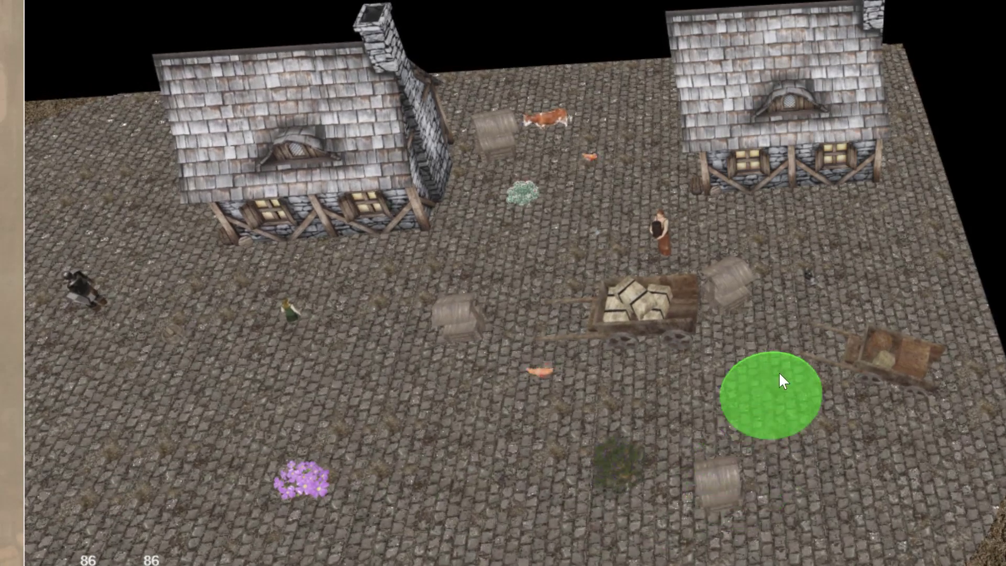